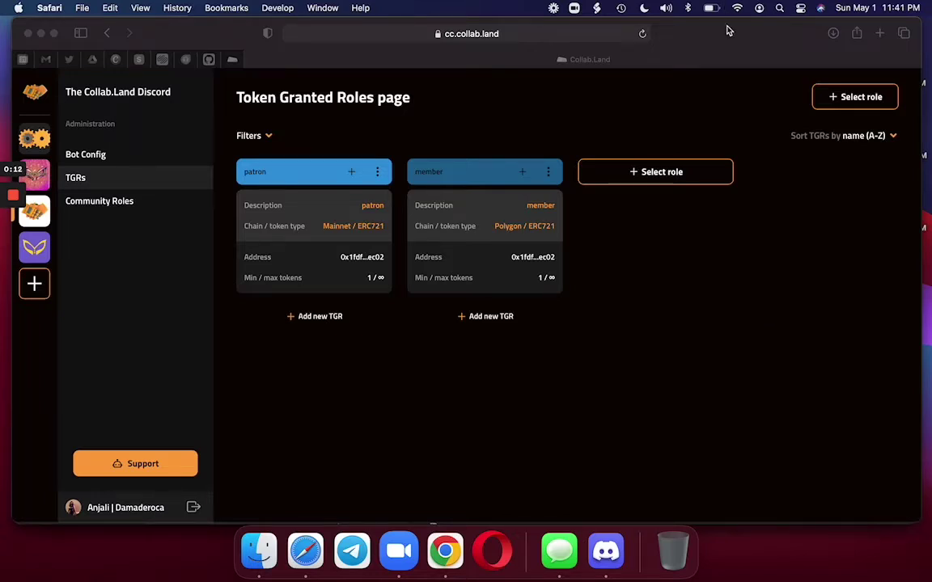
Step: Bring the browser window showing the Token Granted Roles page to the front
drag(729, 31, 724, 33)
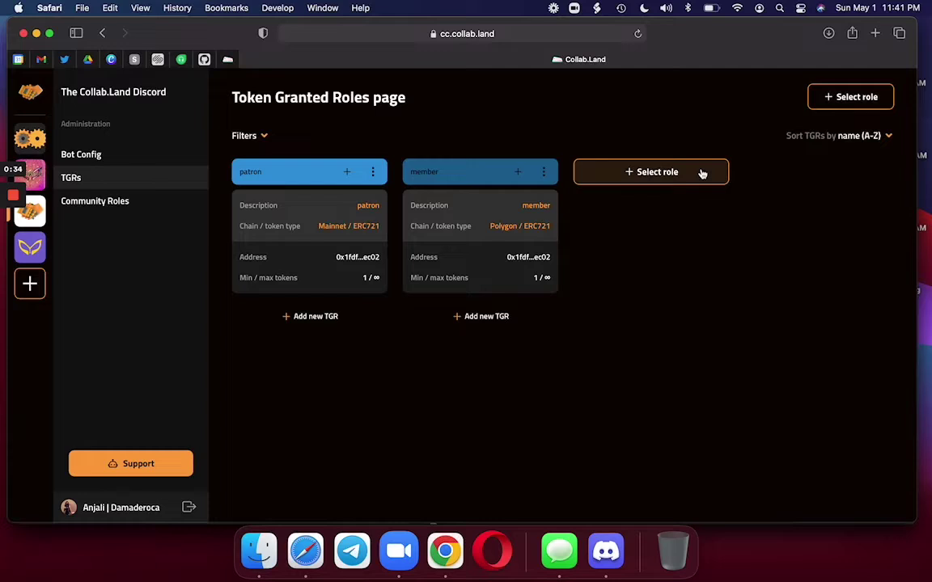
Step: Choose the Bomb Discord role from the bottom of the role list and apply it
click(656, 176)
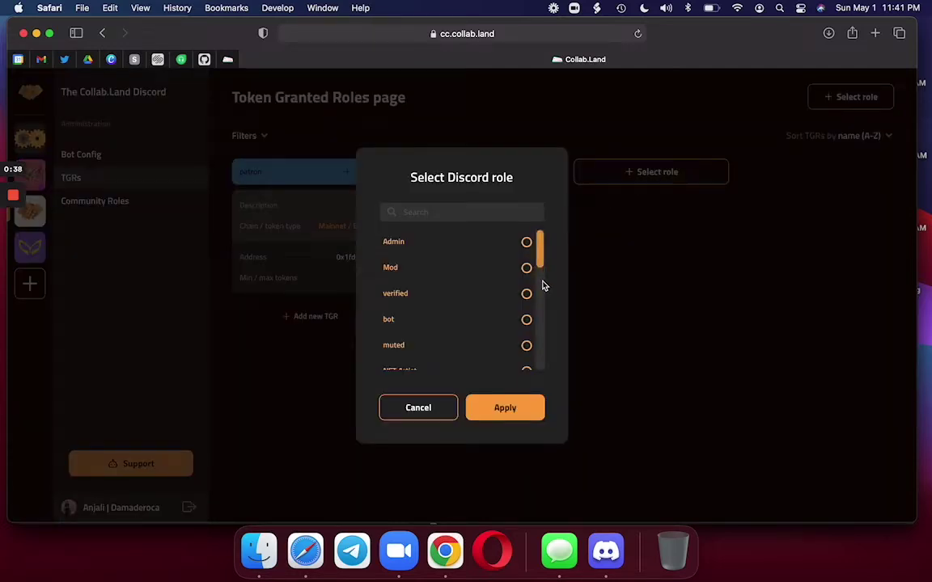
drag(541, 251, 536, 365)
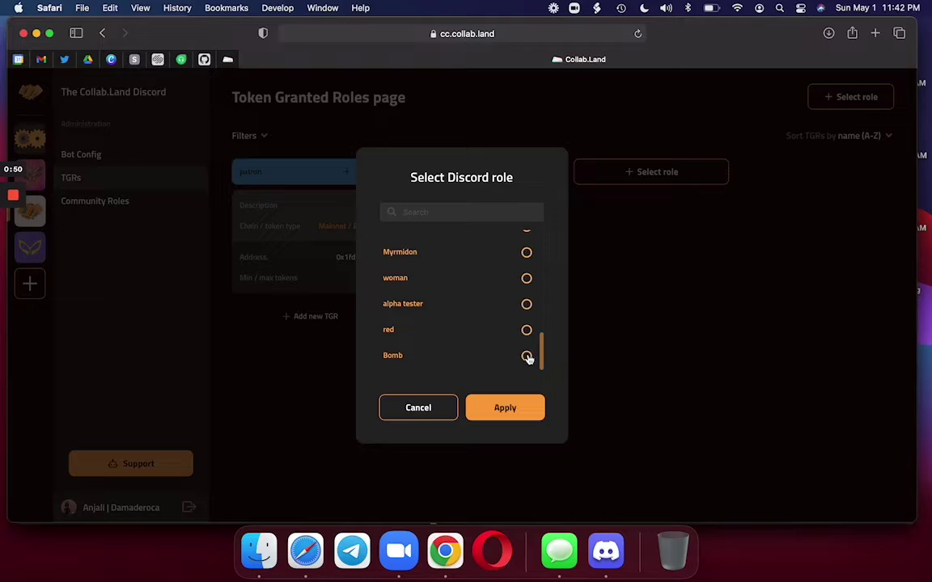
click(508, 409)
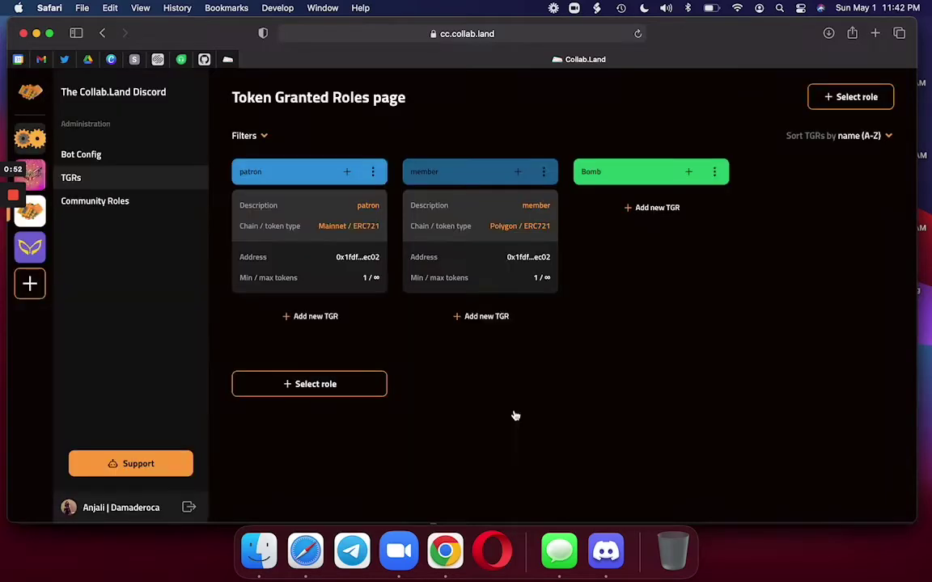
Step: Start a new TGR under Bomb with the description 'madams only'
click(657, 209)
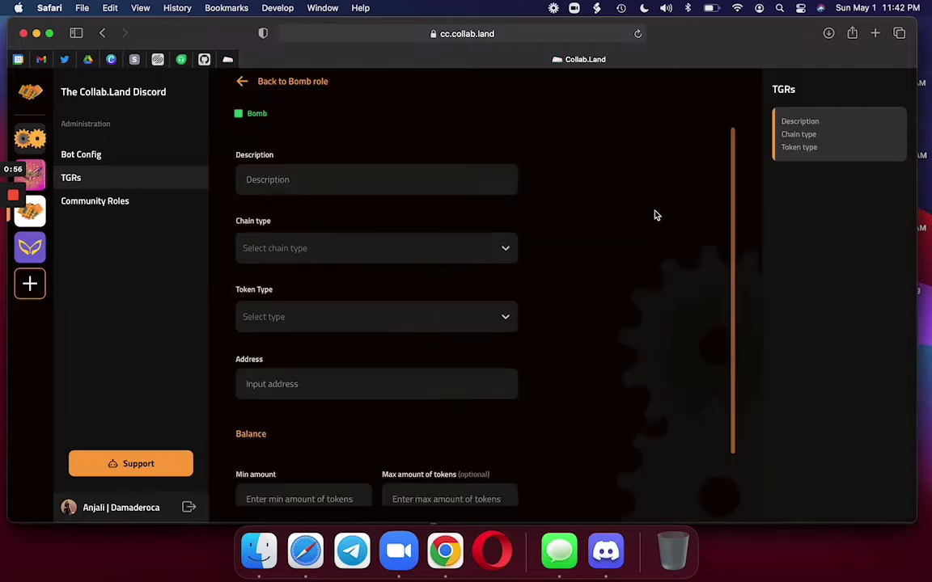
click(412, 182)
text(madam)
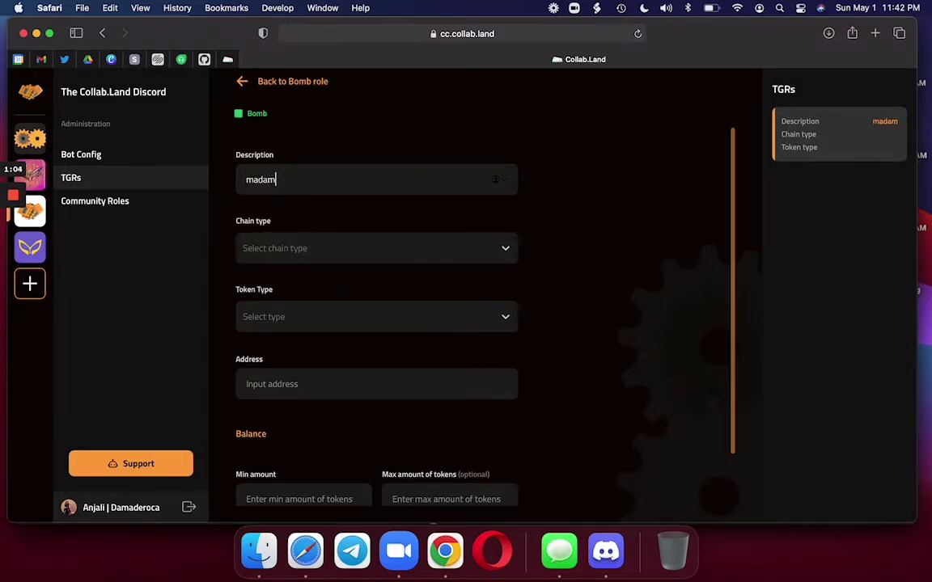
text(s only)
Step: Set the rule's chain type to Mainnet and token type to ERC721
click(504, 251)
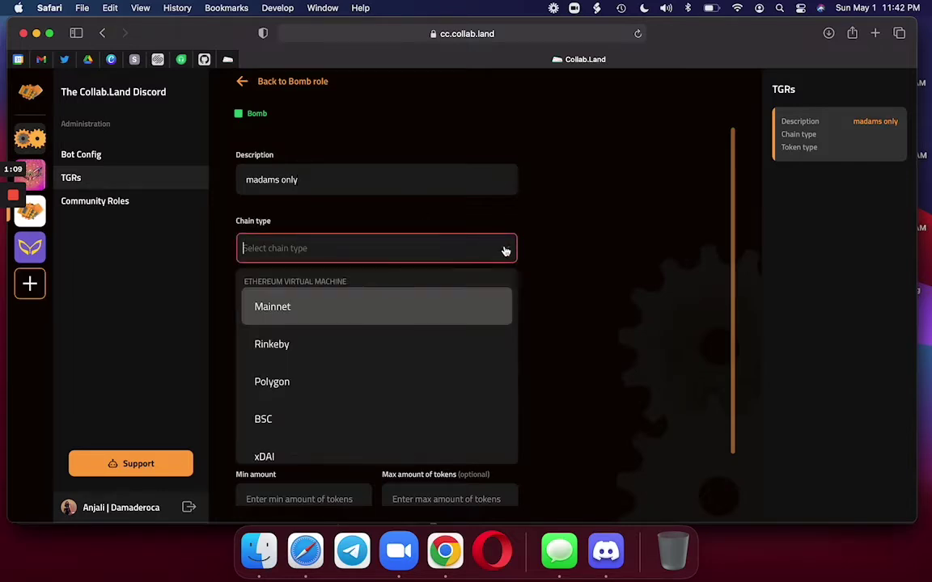
click(365, 316)
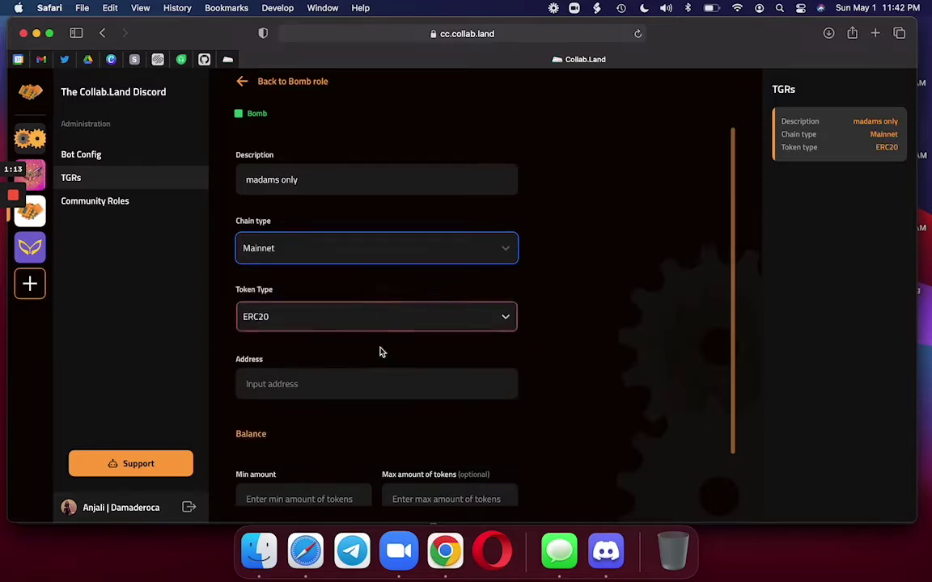
click(486, 318)
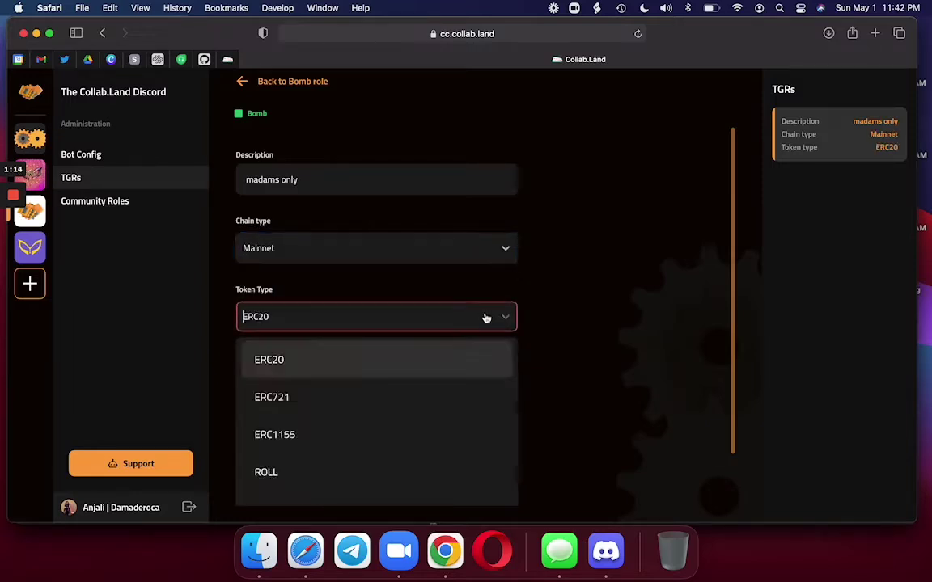
click(426, 397)
scroll(557, 385, down, 1)
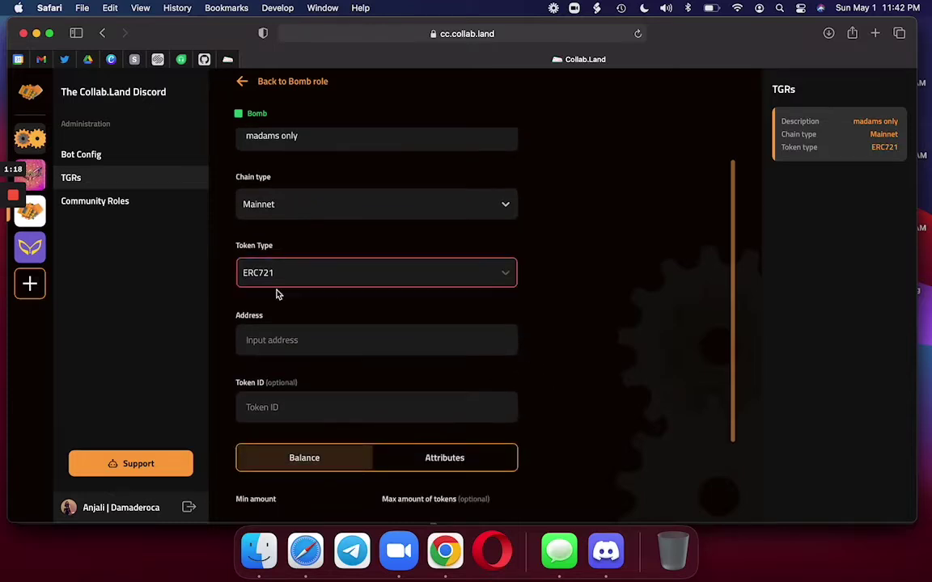
click(309, 339)
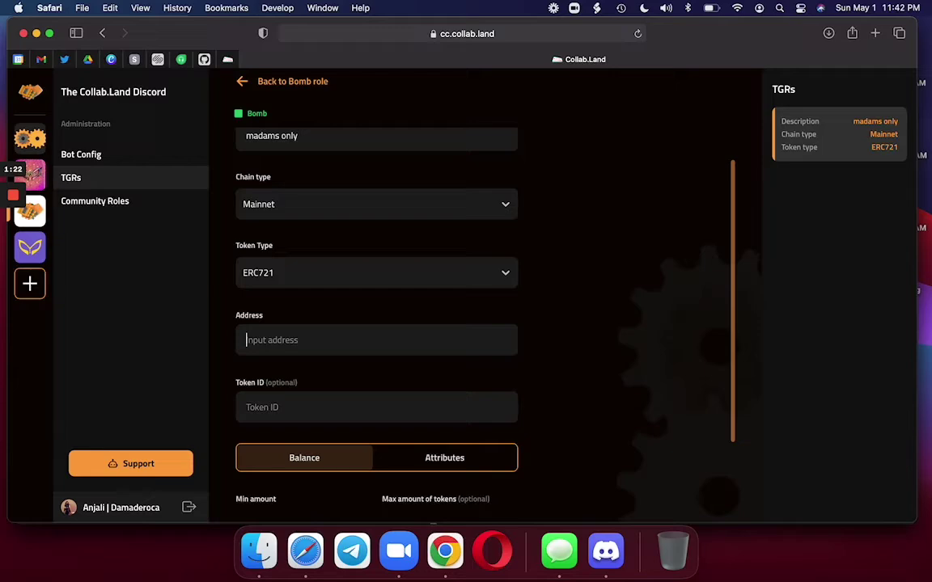
Step: Reveal the contract address in the Details section of the Adam Bomb Squad #16982 OpenSea page
click(445, 552)
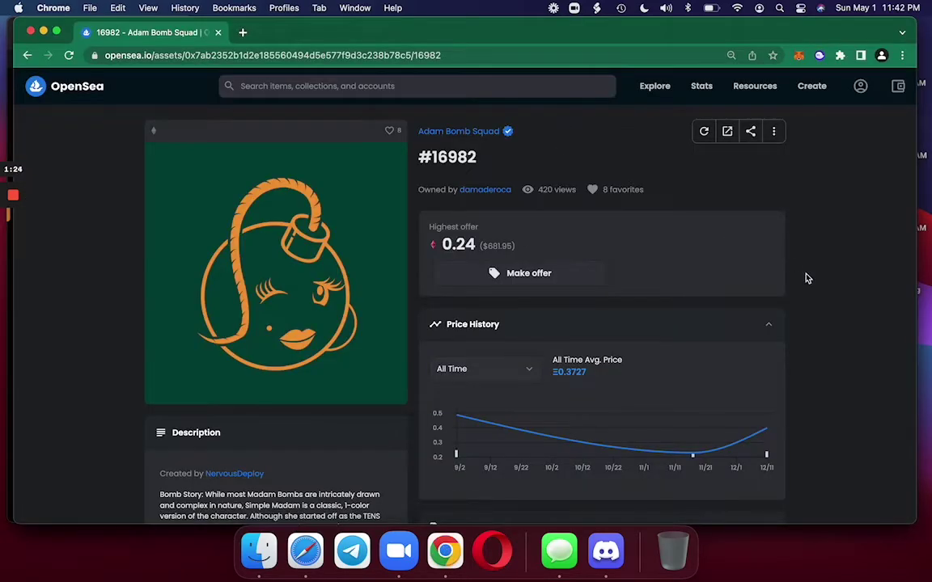
scroll(806, 277, down, 1)
scroll(807, 278, down, 10)
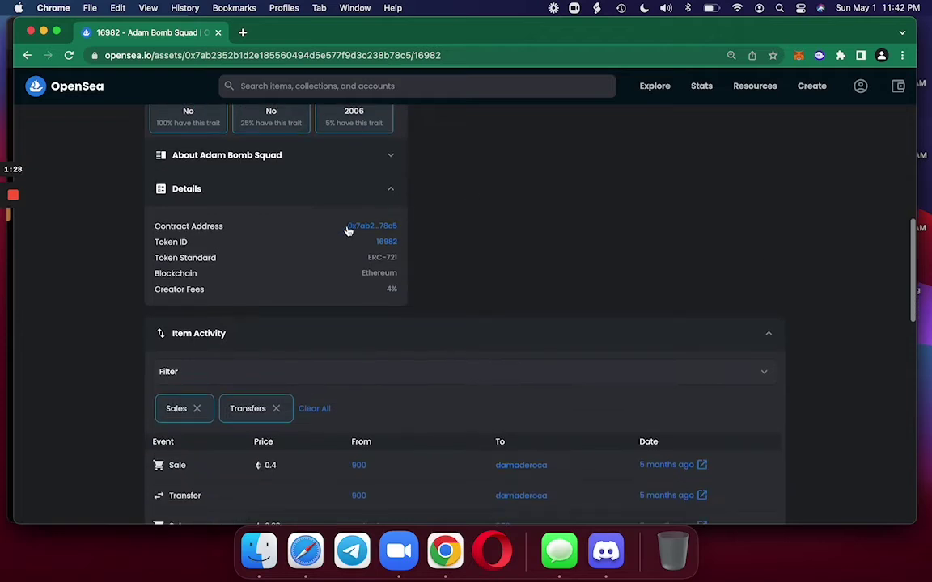
click(392, 191)
click(391, 192)
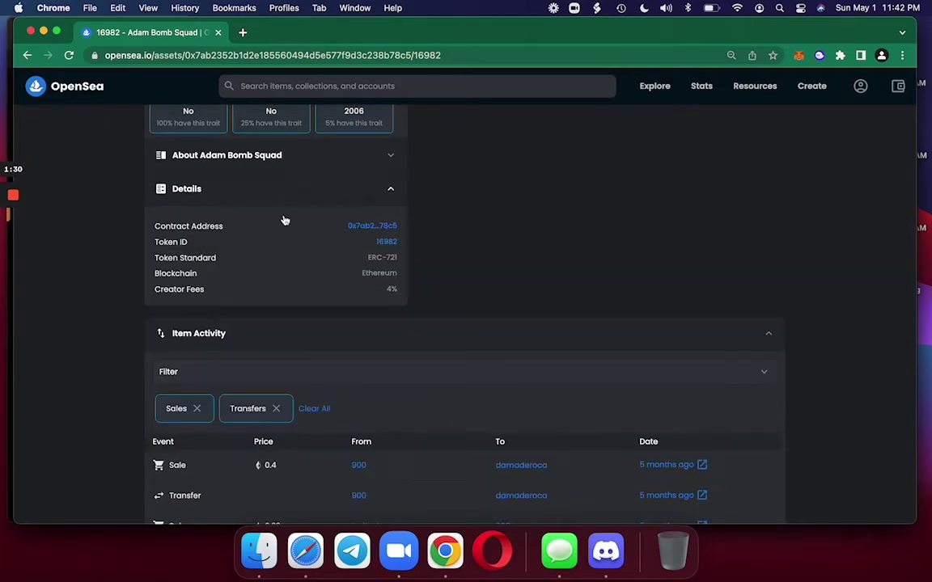
Step: Copy the ABS contract address from its Etherscan page URL and return to the Collab.Land form
click(366, 229)
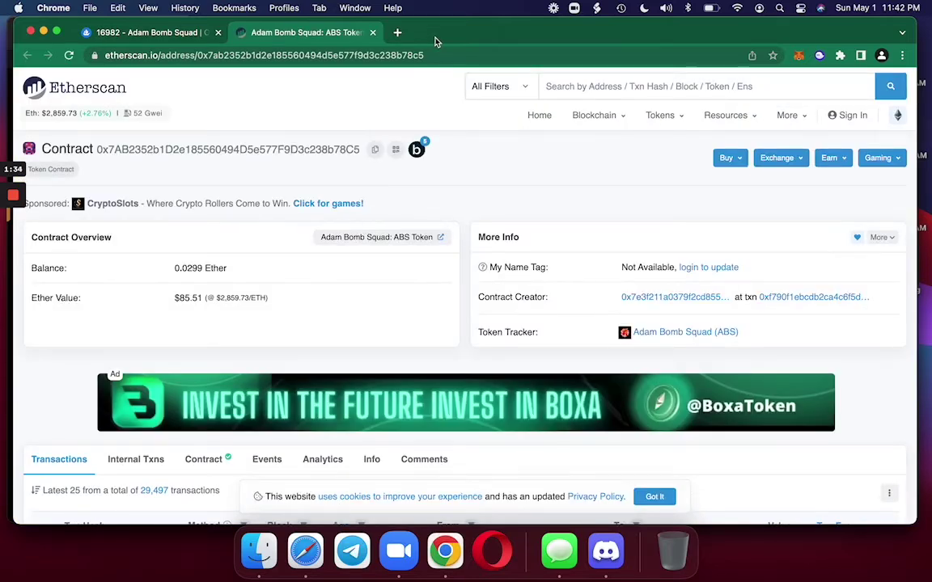
click(438, 55)
click(437, 55)
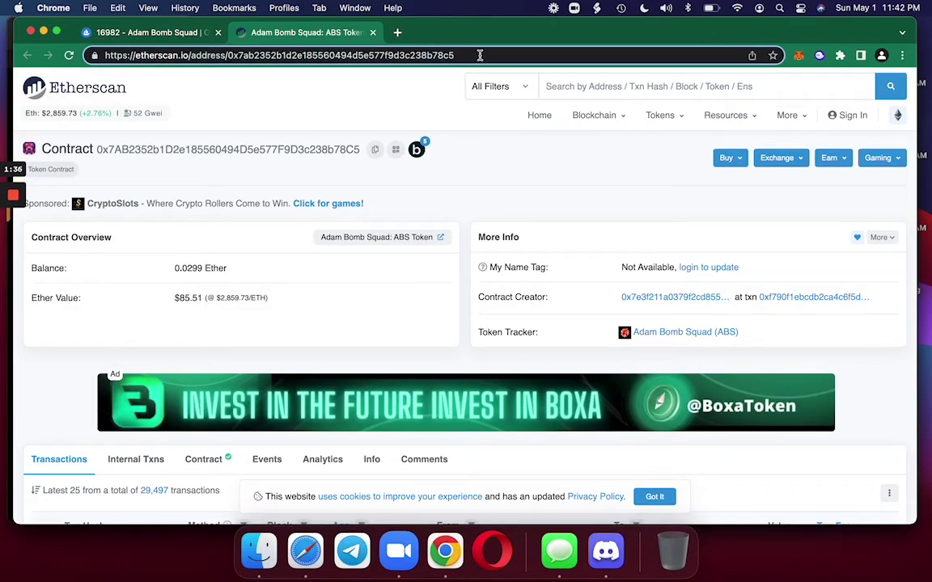
drag(480, 55, 229, 56)
key(super+c)
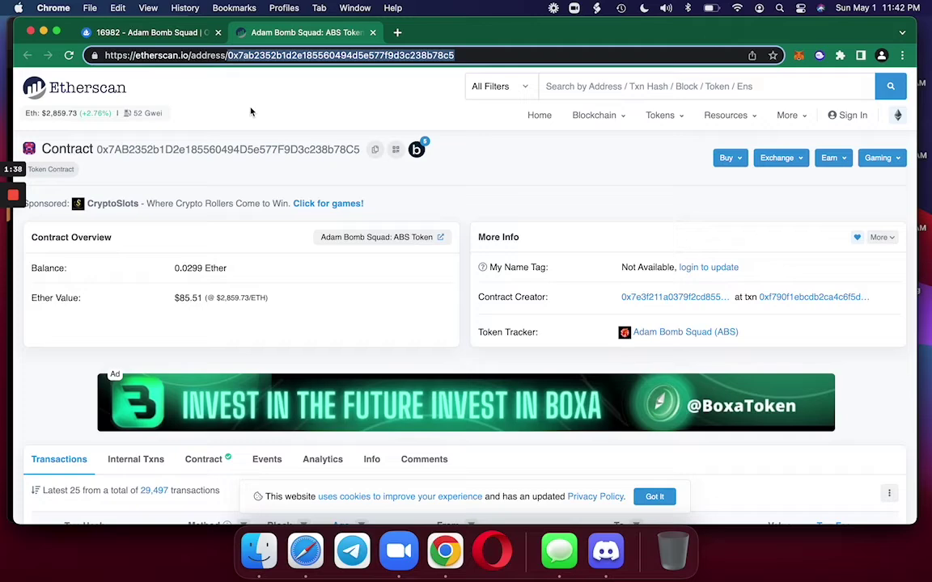
click(312, 551)
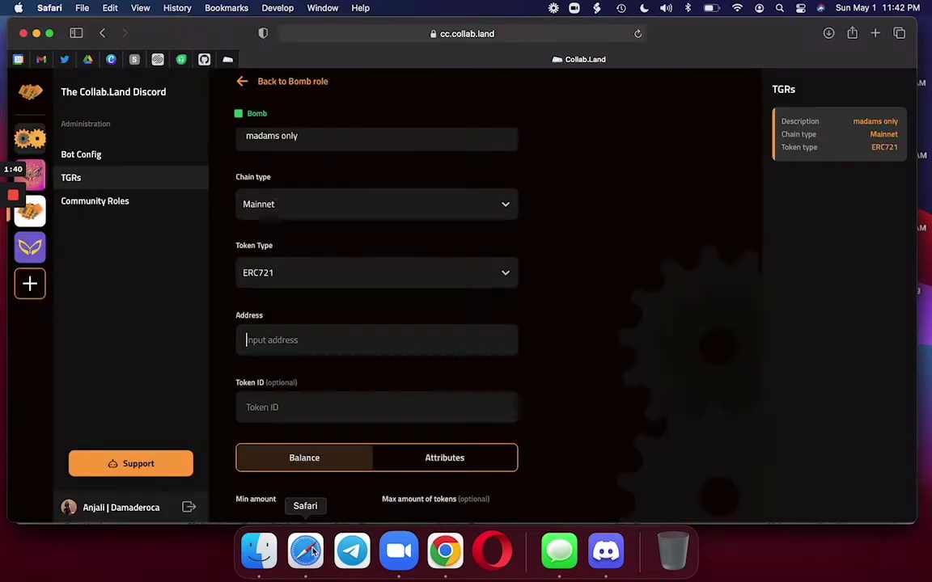
Step: Paste 0x7ab2352b1d2e185560494d5e577f9d3c238b78c5 as the address, switch to Attributes, and bring up Add metadata
click(326, 339)
key(super+v)
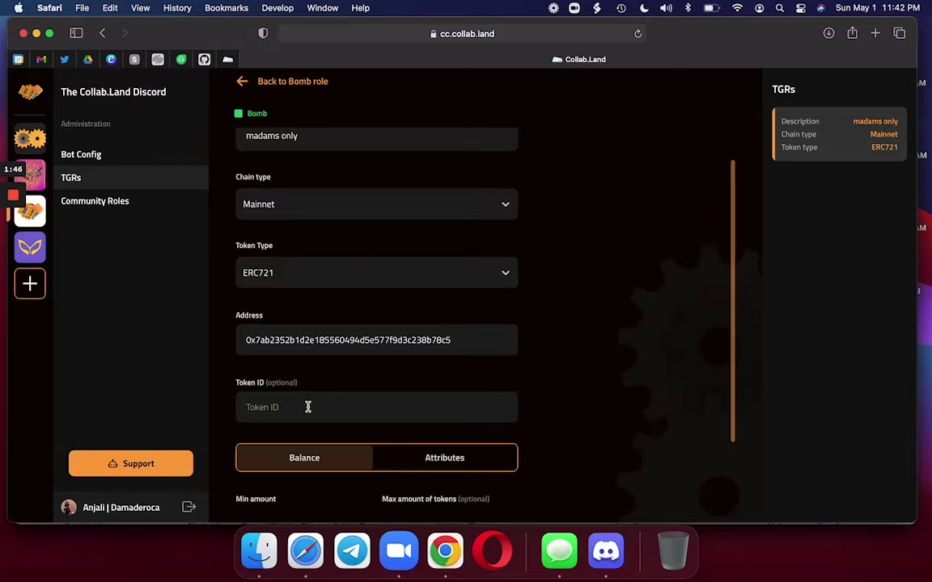
scroll(308, 407, down, 2)
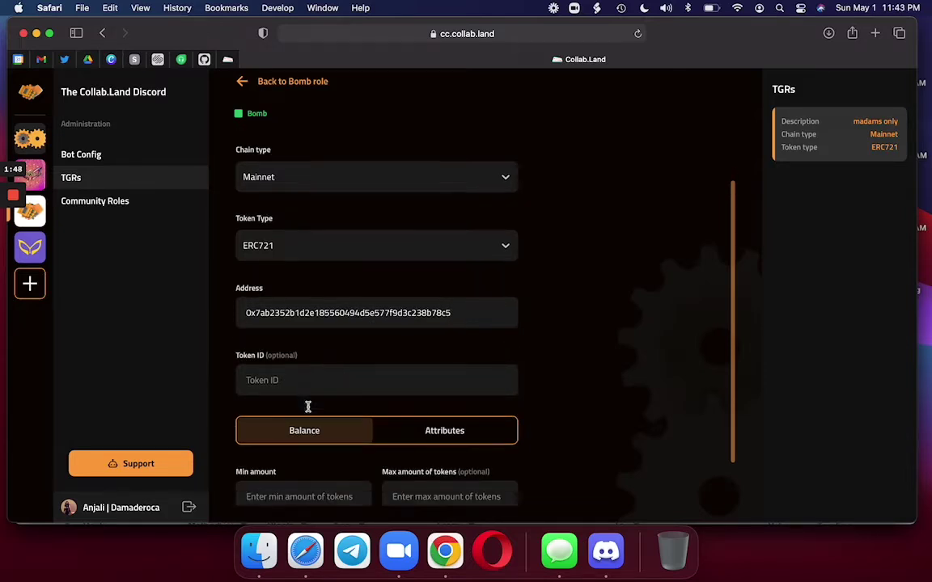
scroll(327, 380, down, 2)
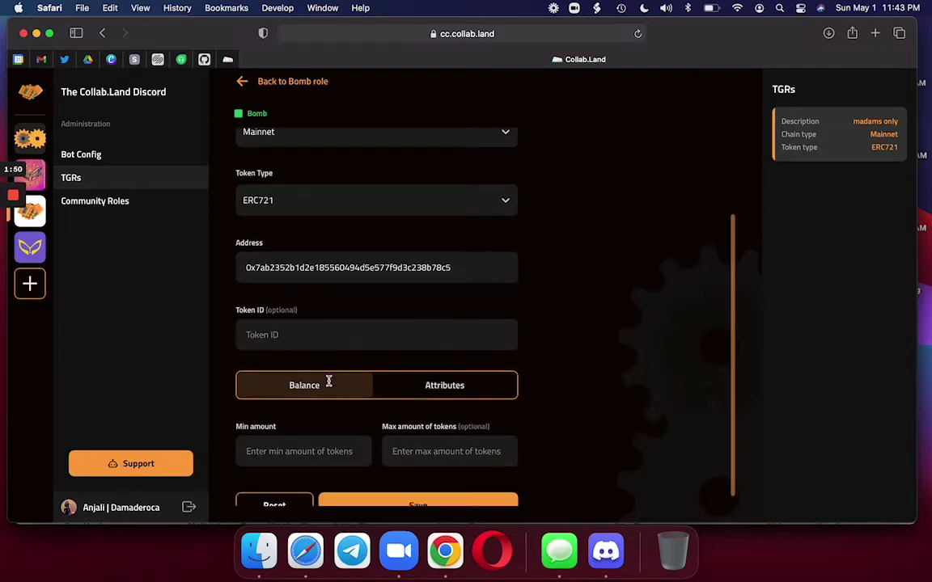
scroll(358, 348, down, 1)
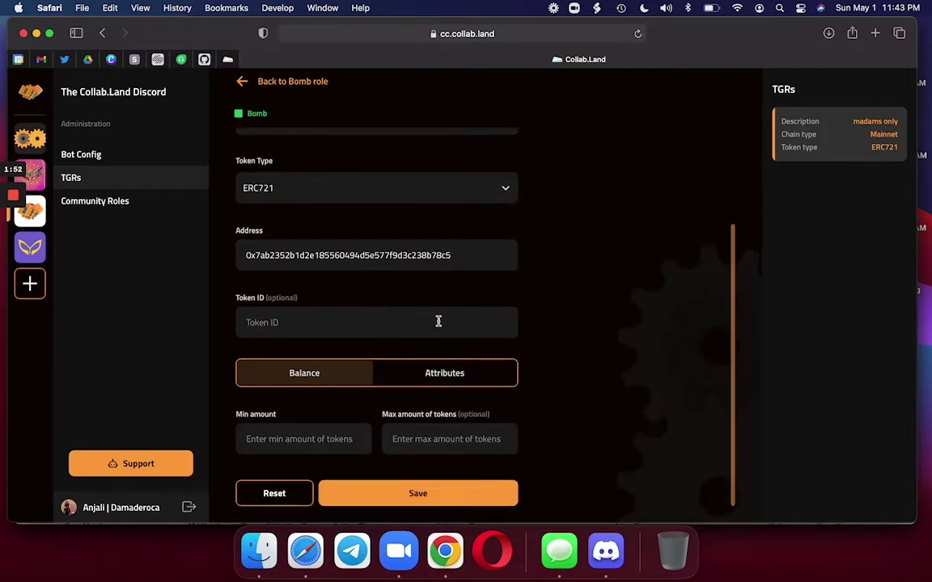
click(437, 374)
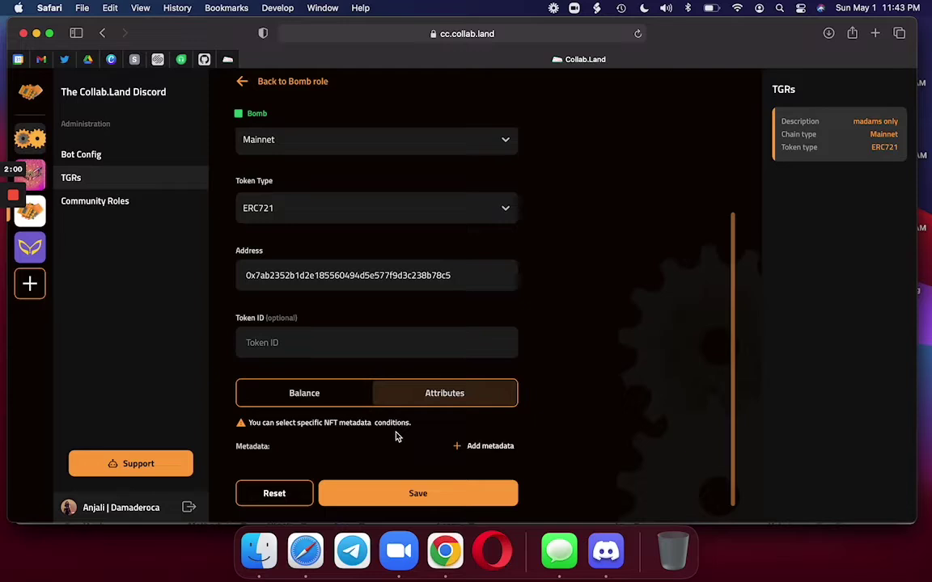
click(493, 447)
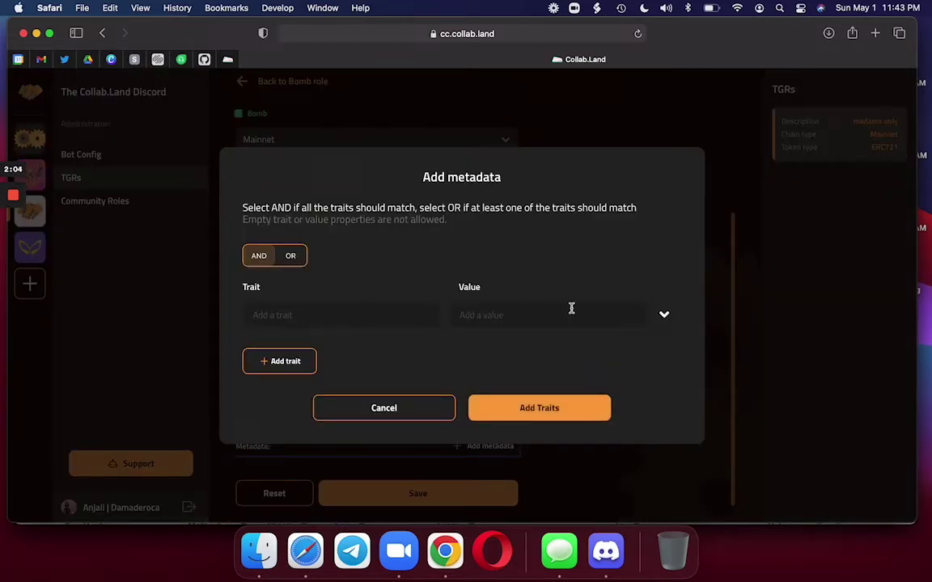
click(445, 551)
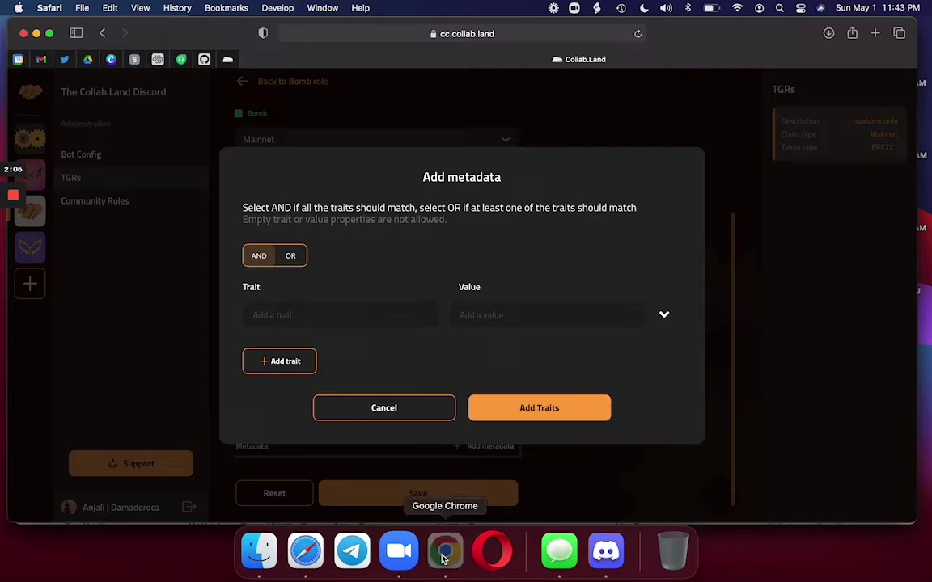
click(159, 34)
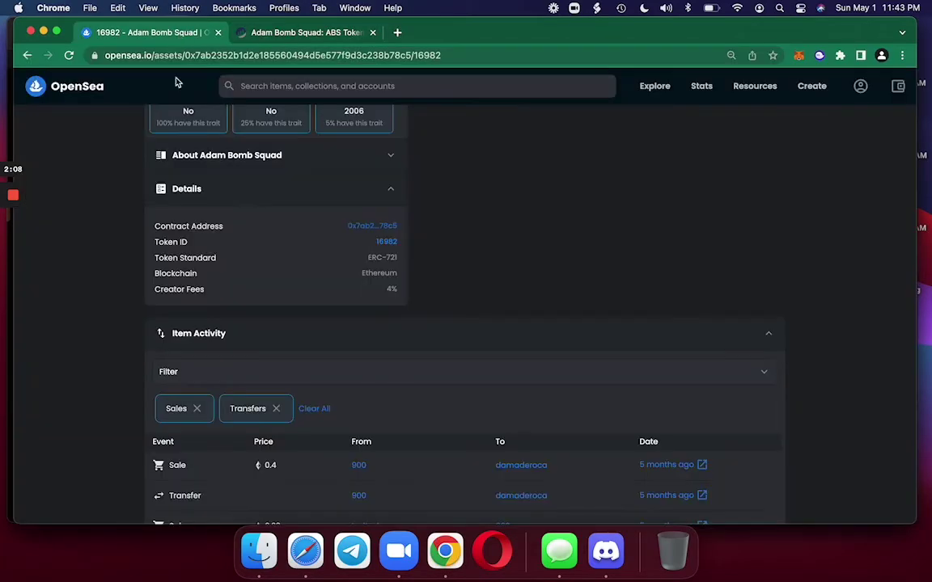
scroll(257, 208, up, 5)
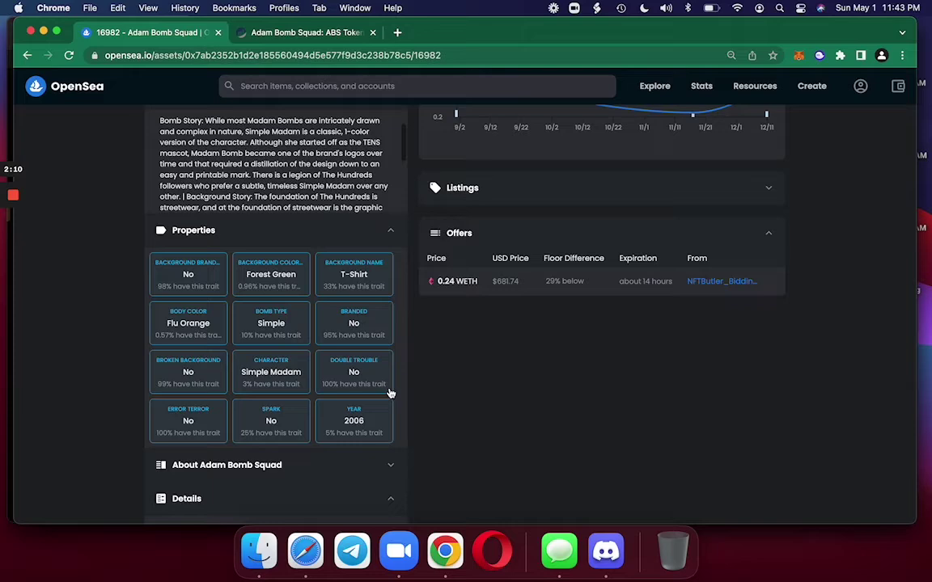
scroll(388, 389, up, 1)
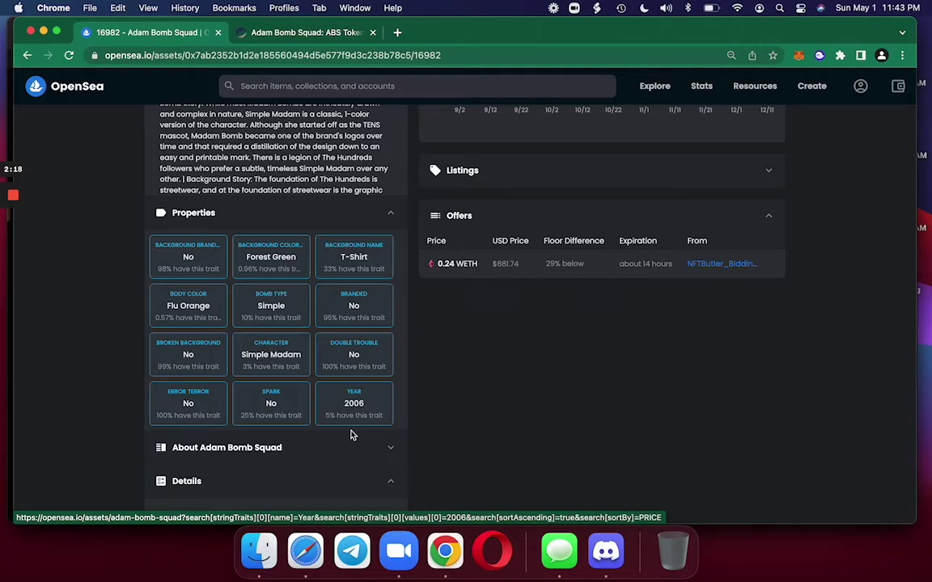
click(306, 550)
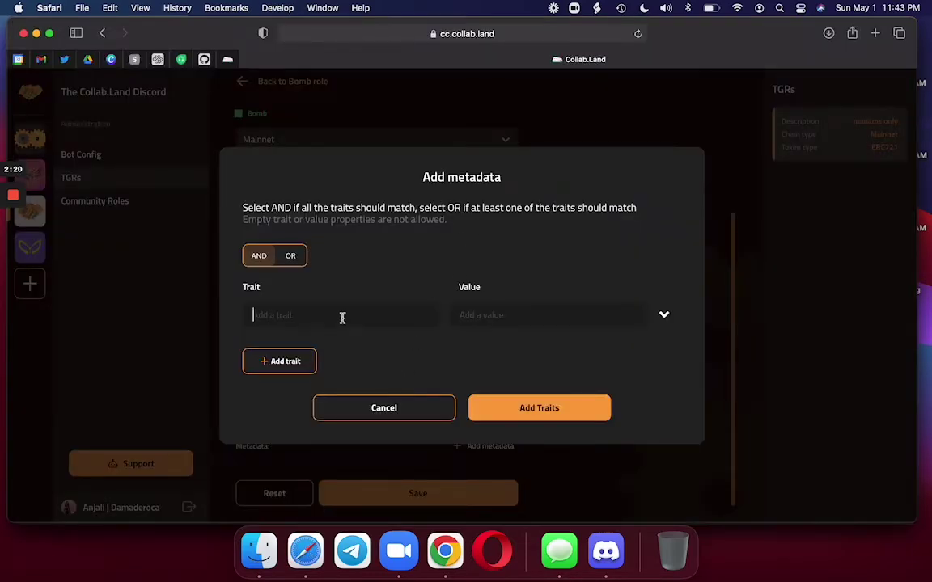
Step: Add the trait condition character = simple madam to the Bomb rule
text(character)
click(445, 550)
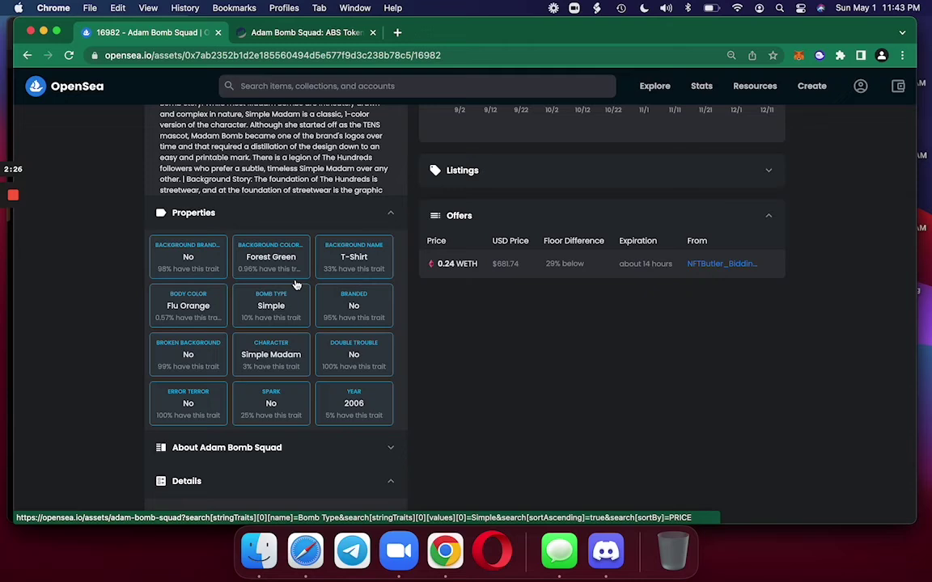
click(306, 550)
click(497, 313)
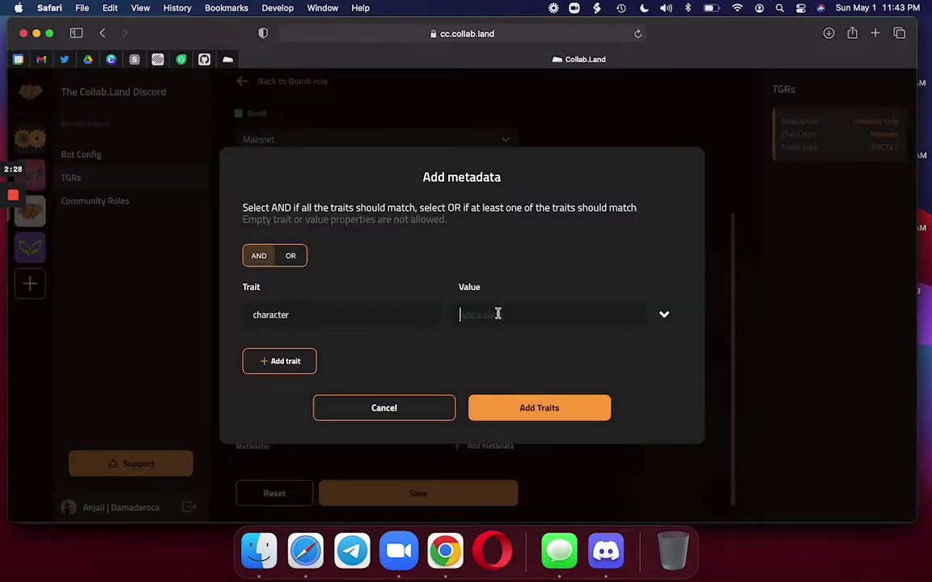
text(simple madam)
click(506, 417)
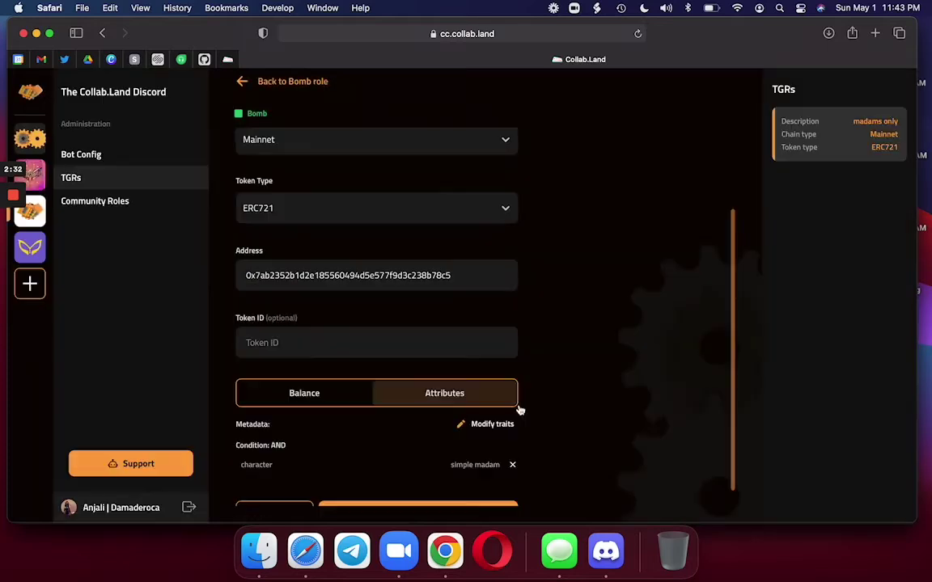
scroll(603, 368, down, 1)
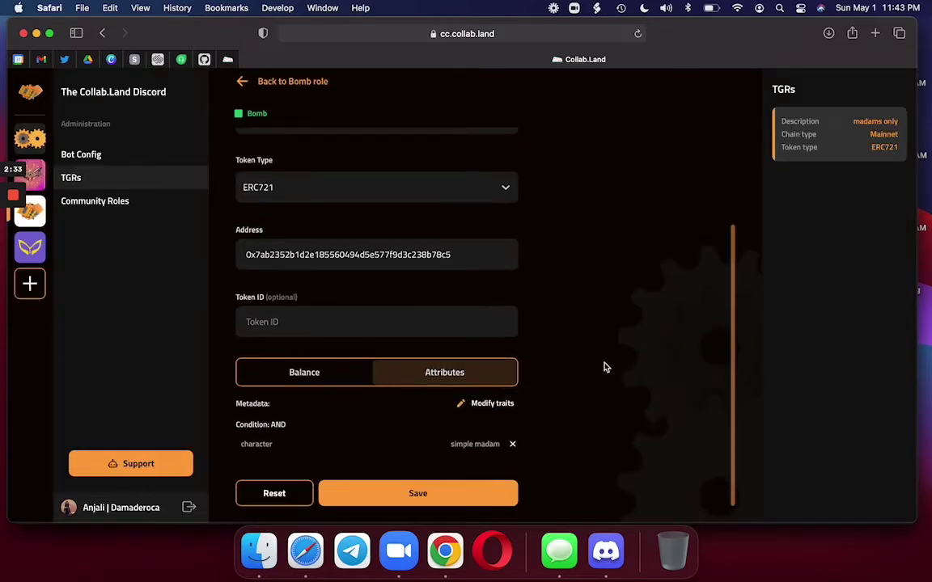
Step: Save the Bomb rule, review its card among the token granted roles, then go to Discord
click(415, 494)
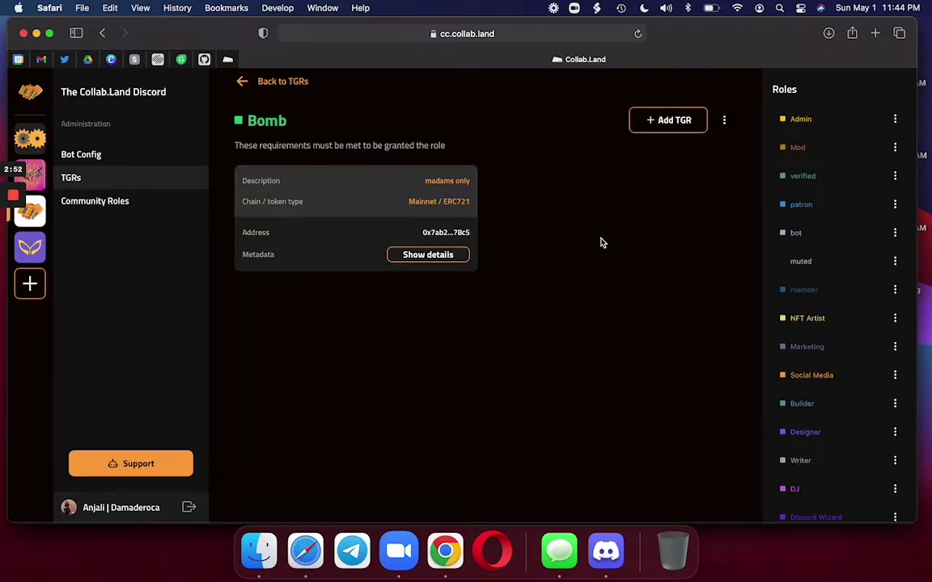
click(260, 81)
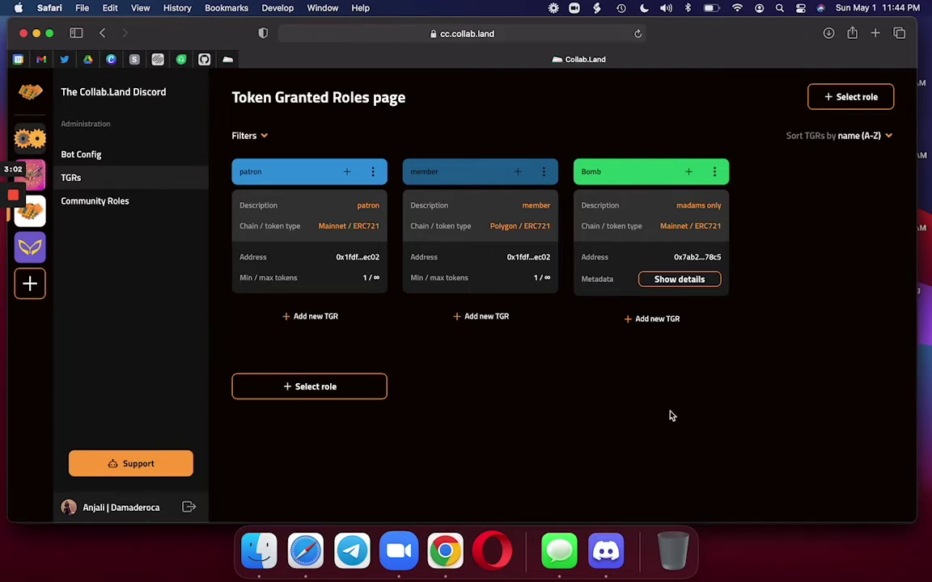
click(607, 553)
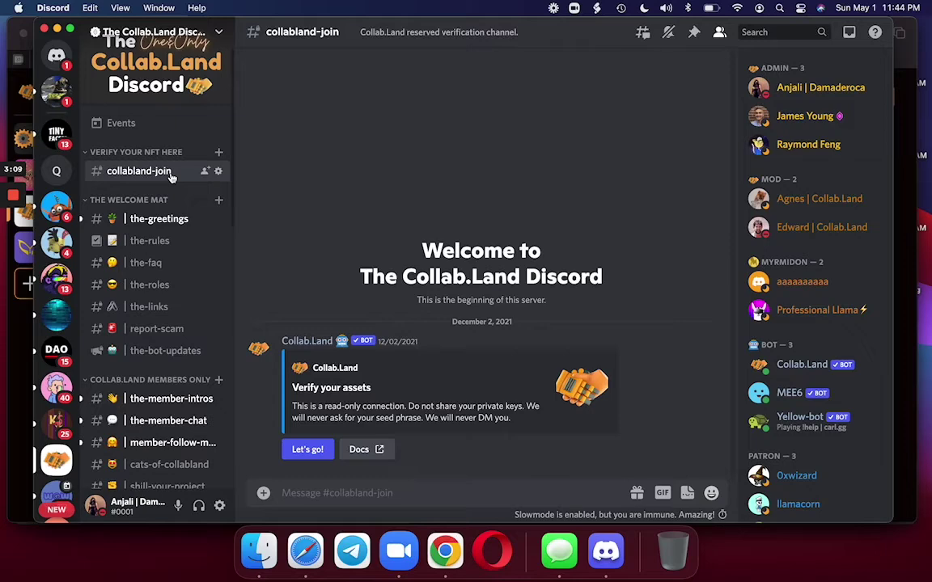
Step: Begin verification in #collabland-join with Let's go! and follow the Connect Wallet link, confirming Yep!
click(308, 450)
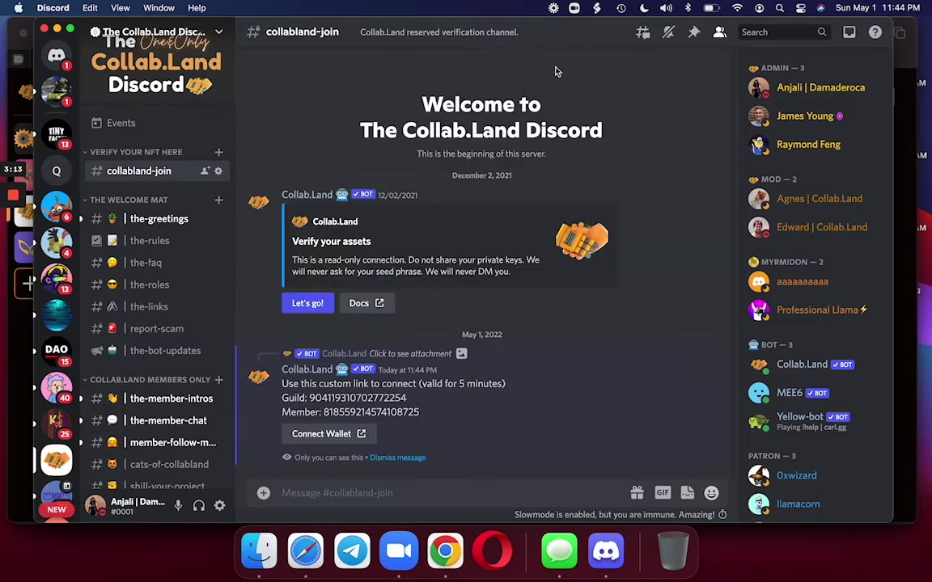
click(320, 434)
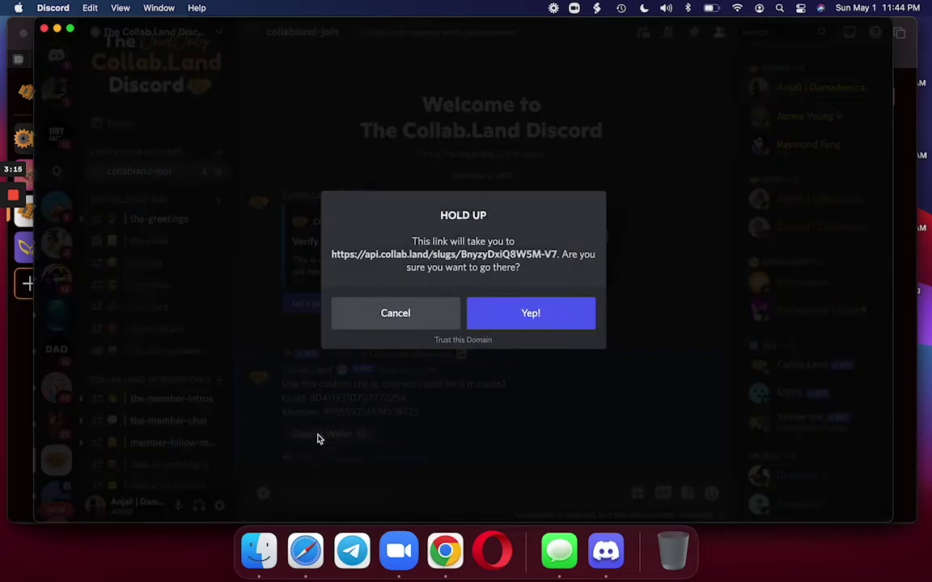
click(566, 309)
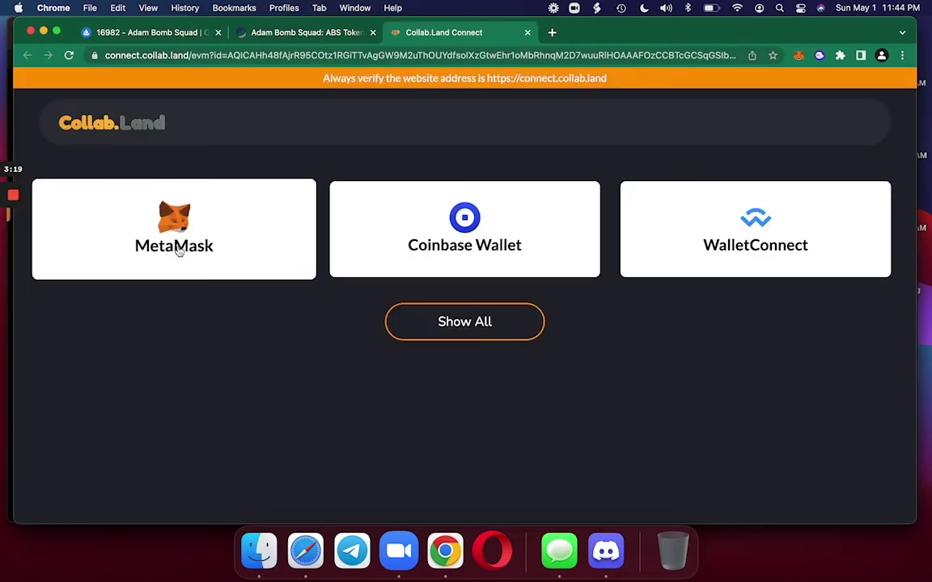
Step: Connect MetaMask and sign the ownership verification message until 'Wallet Connected!' appears
click(179, 251)
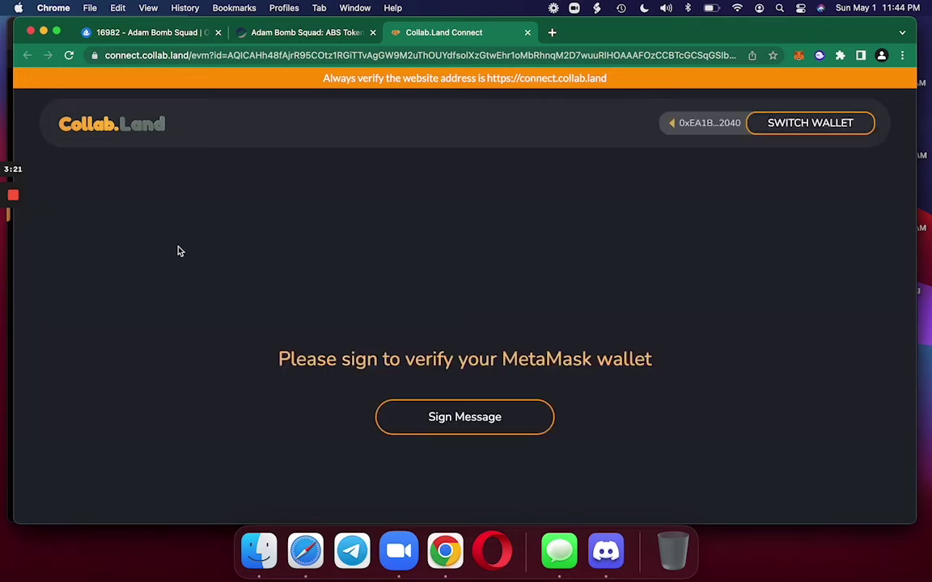
click(470, 424)
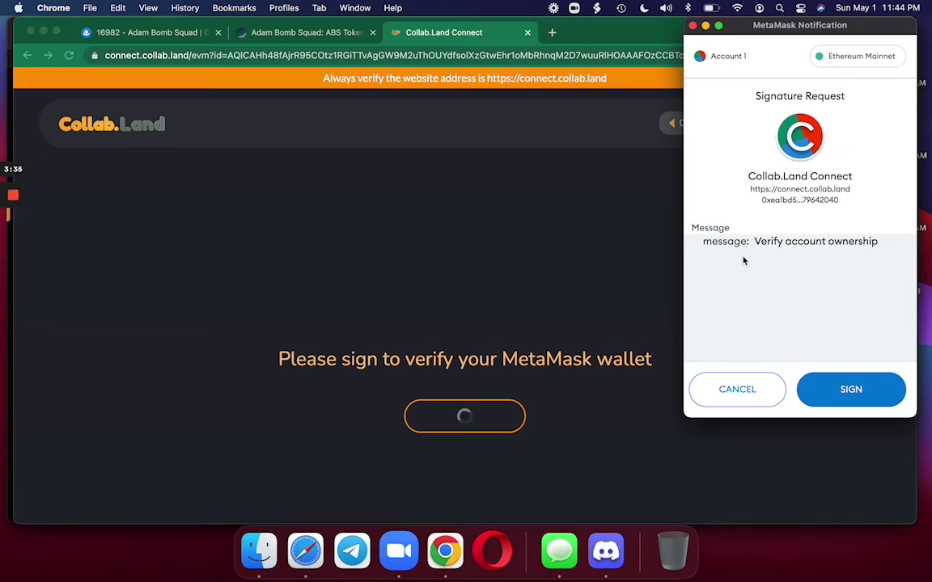
click(831, 396)
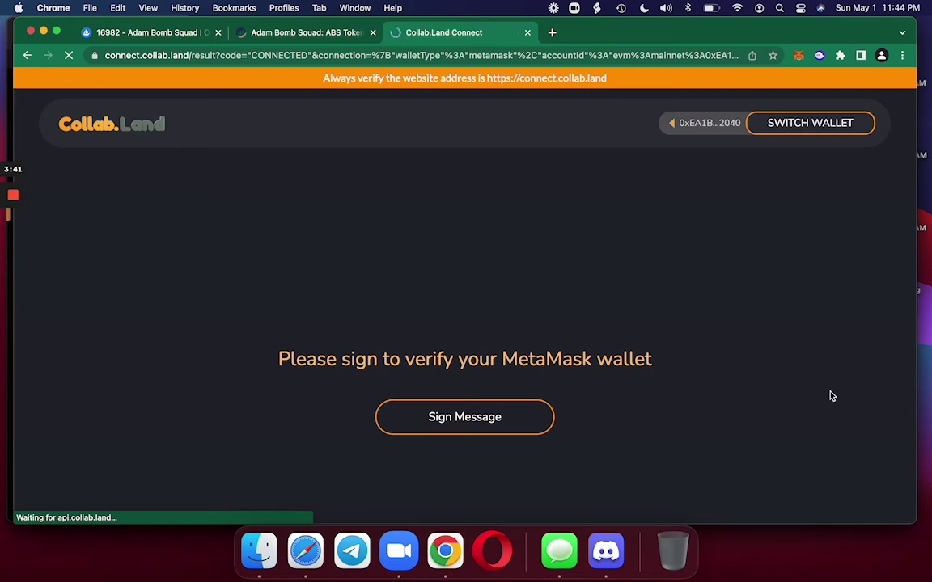
scroll(635, 334, down, 2)
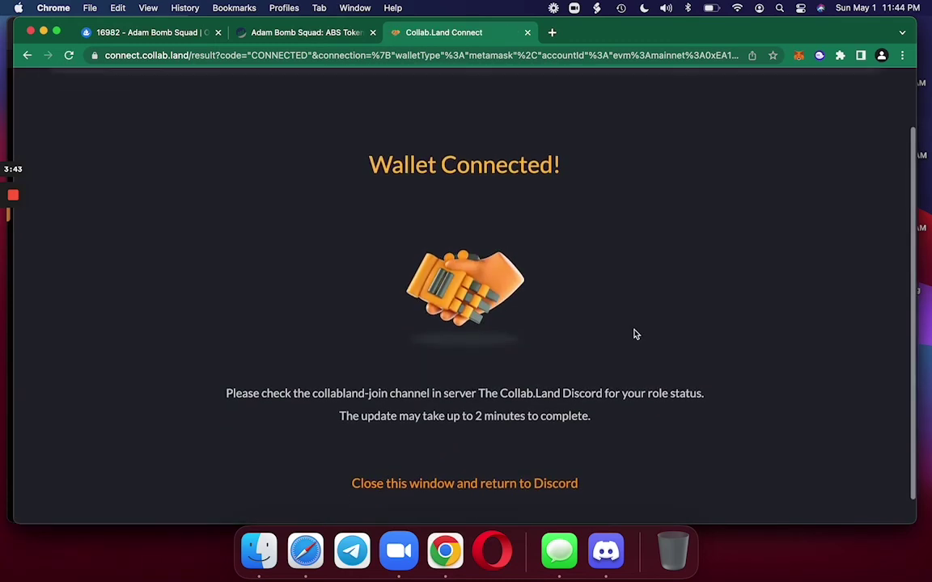
scroll(635, 334, down, 1)
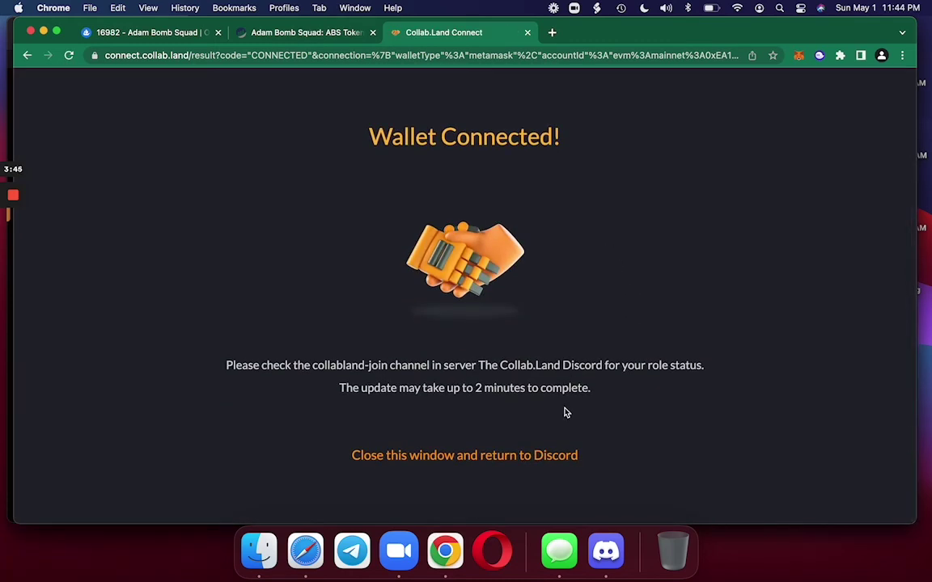
Step: Verify in Discord that member, Bomb and patron roles were granted, then return to Token Granted Roles
click(528, 32)
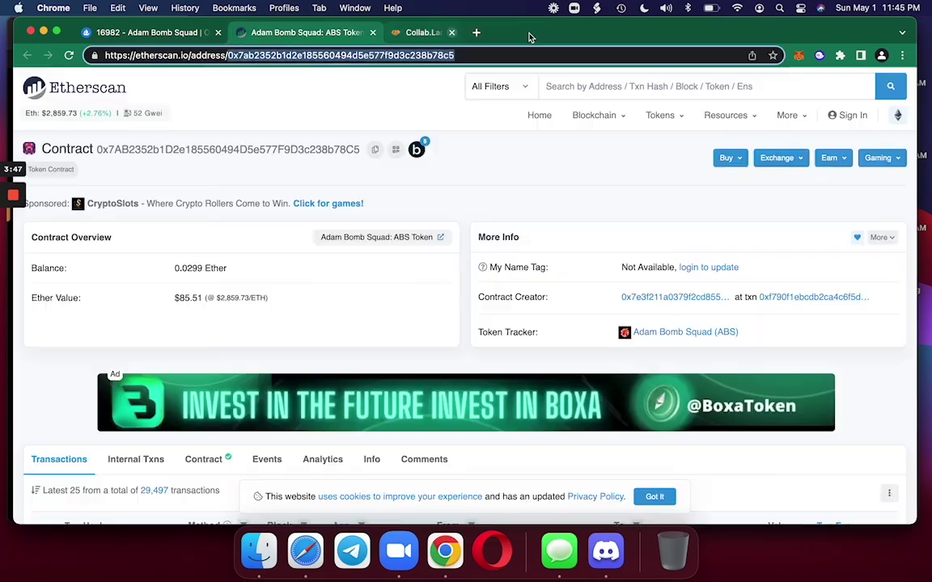
click(606, 550)
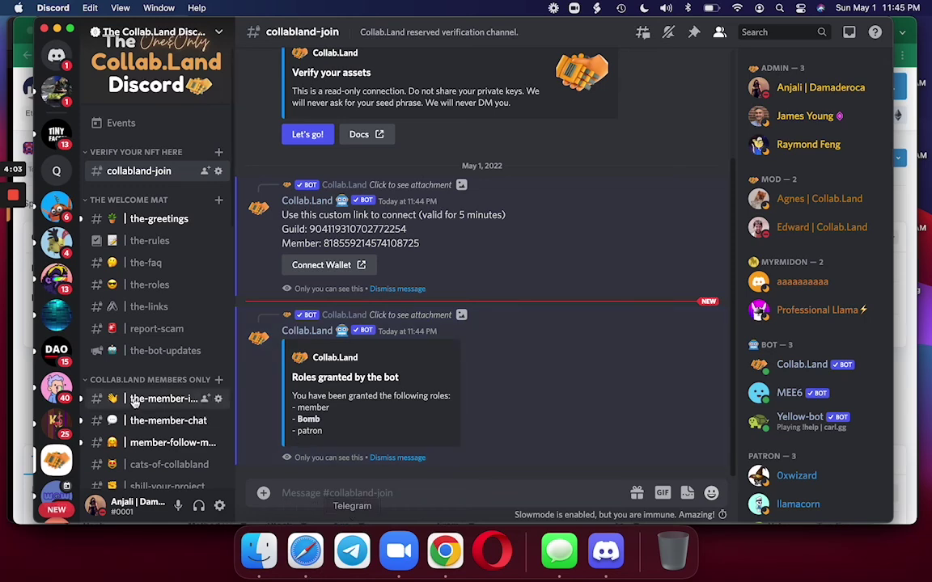
click(307, 557)
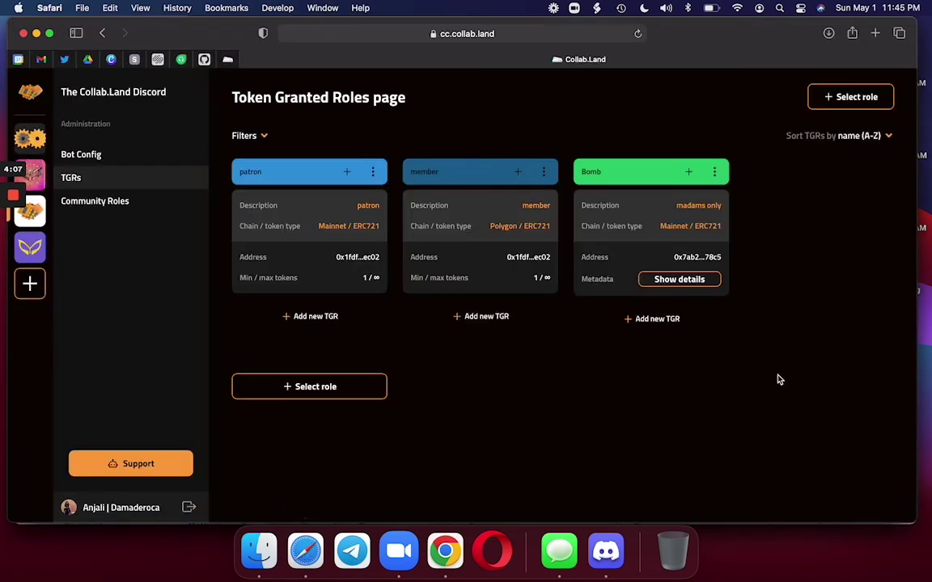
mouse_move(16, 196)
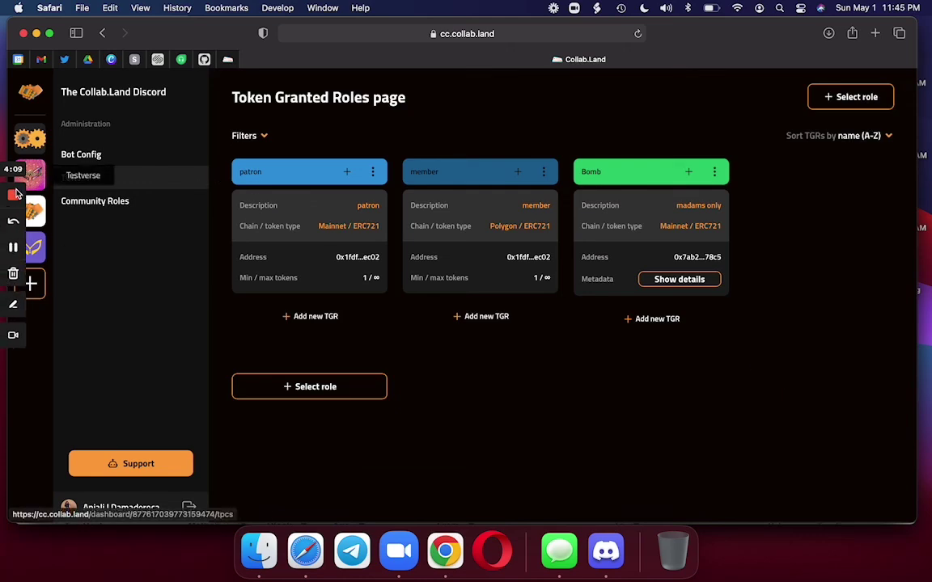